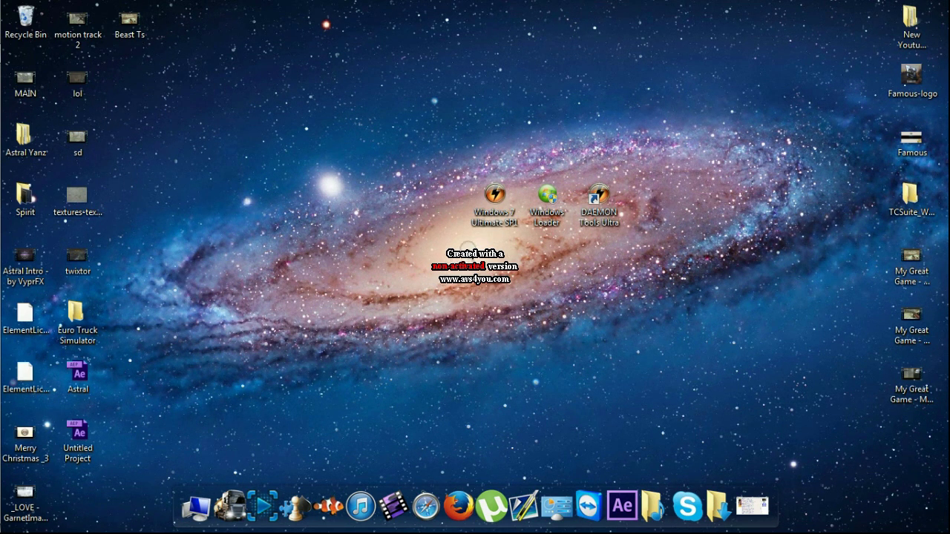
Step: Check the computer's system information from the Start menu, then close it
left_click(29, 20)
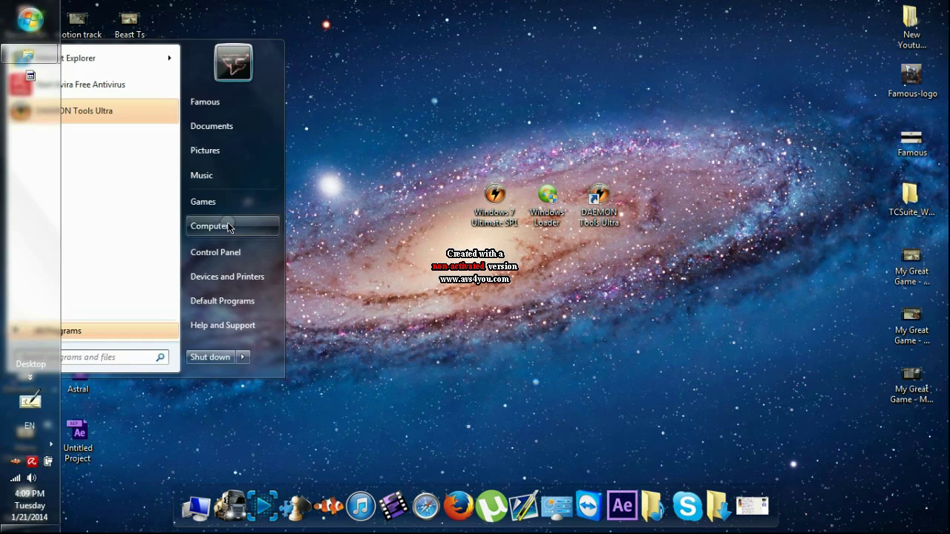
left_click(252, 220)
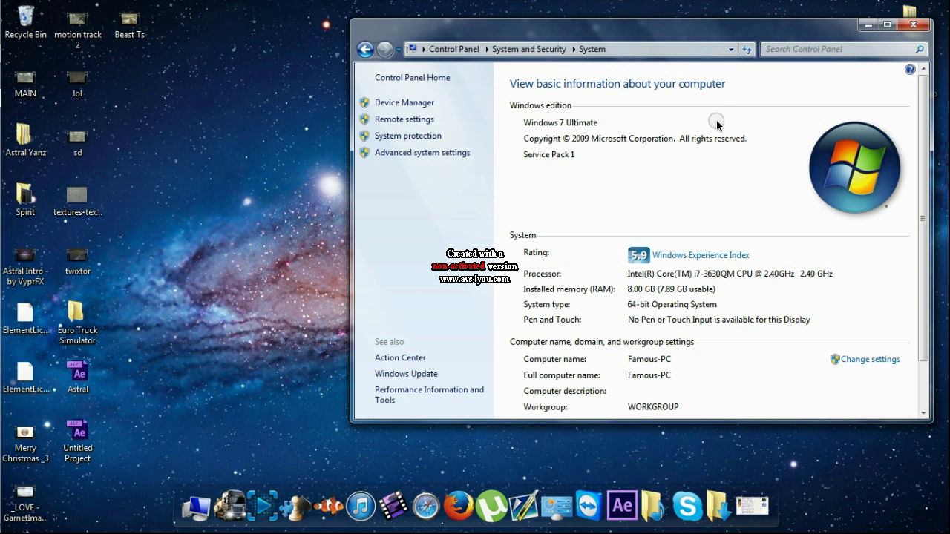
left_click(907, 27)
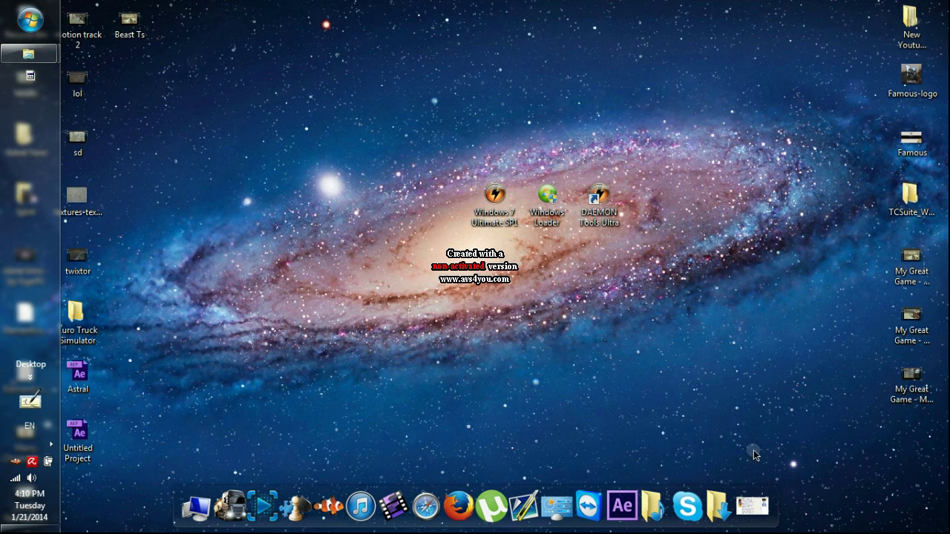
Step: Open the Windows 7 SP1 Ultimate (64 Bit) torrent page and send its magnet link to µTorrent
left_click(763, 507)
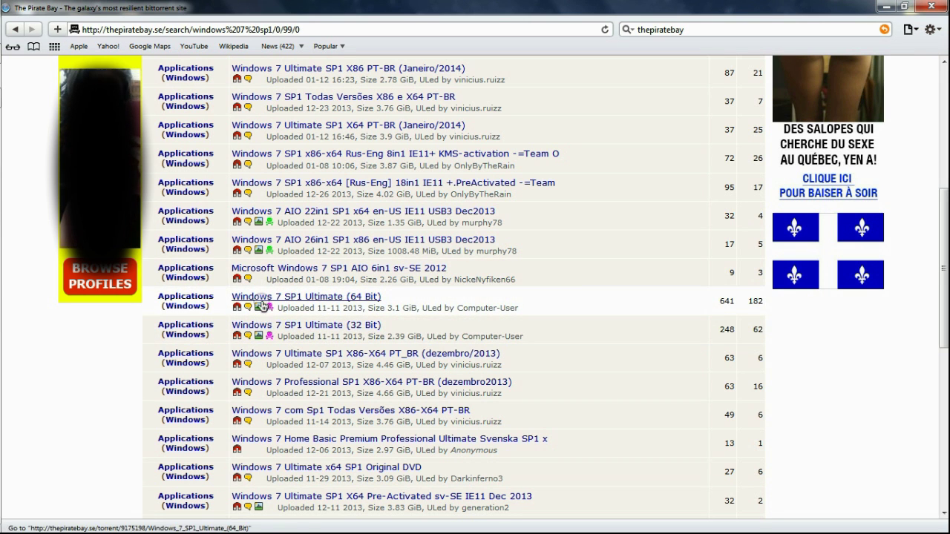
left_click(307, 298)
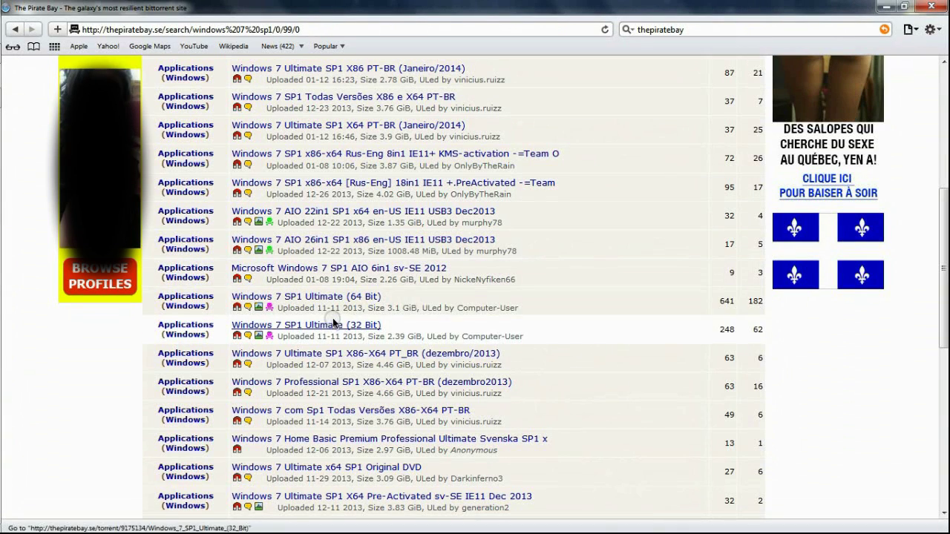
left_click(338, 298)
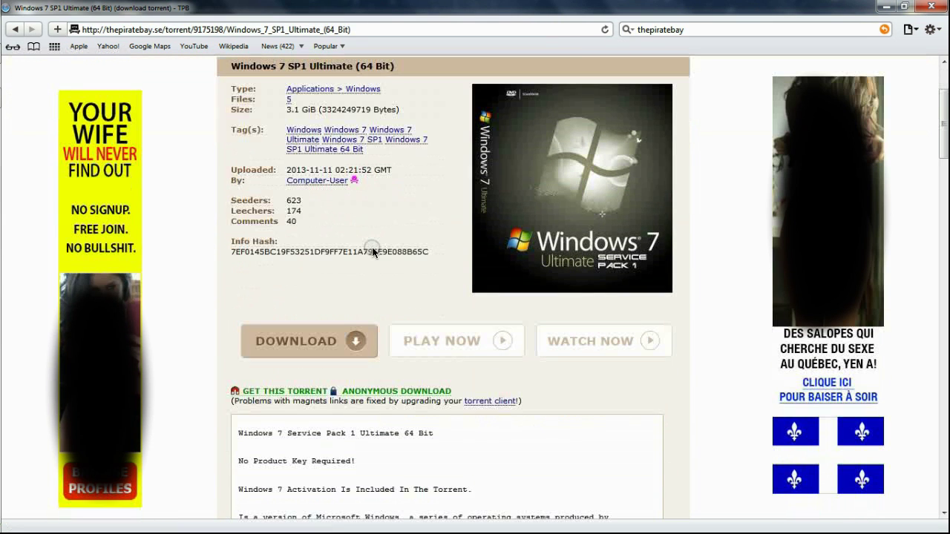
scroll(371, 170, "down", 2)
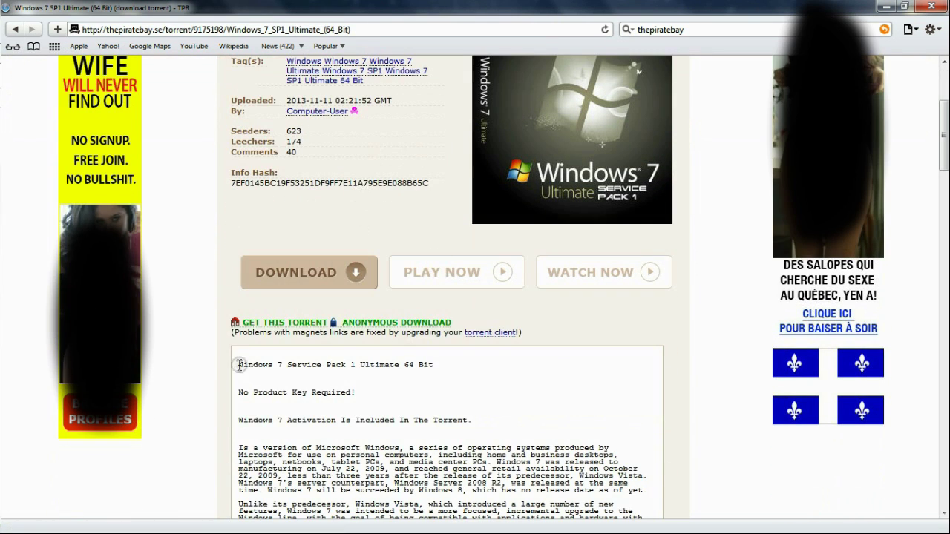
left_click(301, 323)
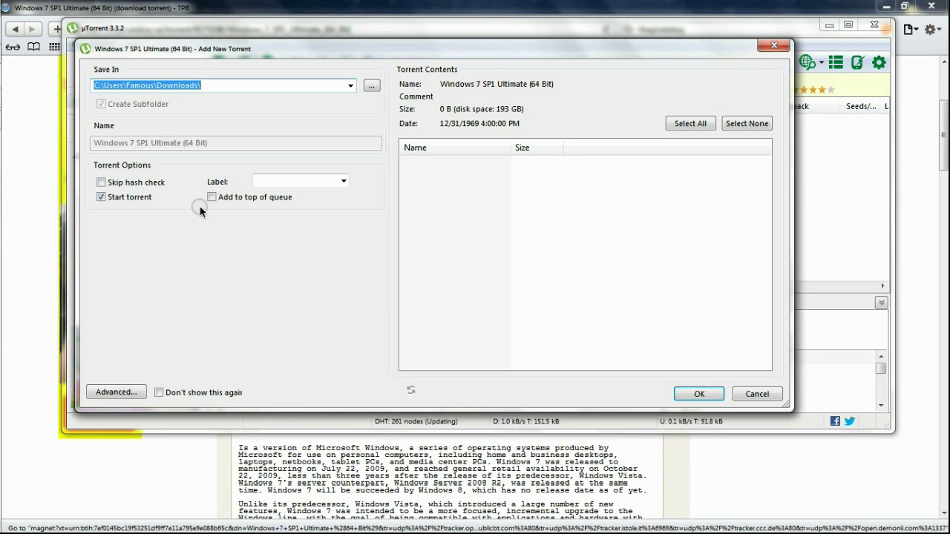
Step: Confirm adding the torrent so the 3.09 GB download starts into Downloads
left_click(686, 393)
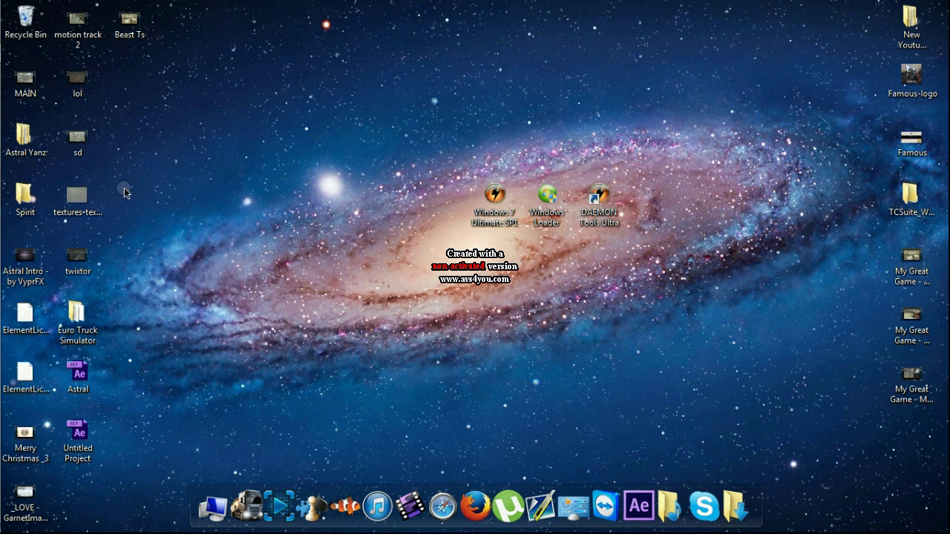
left_click(30, 20)
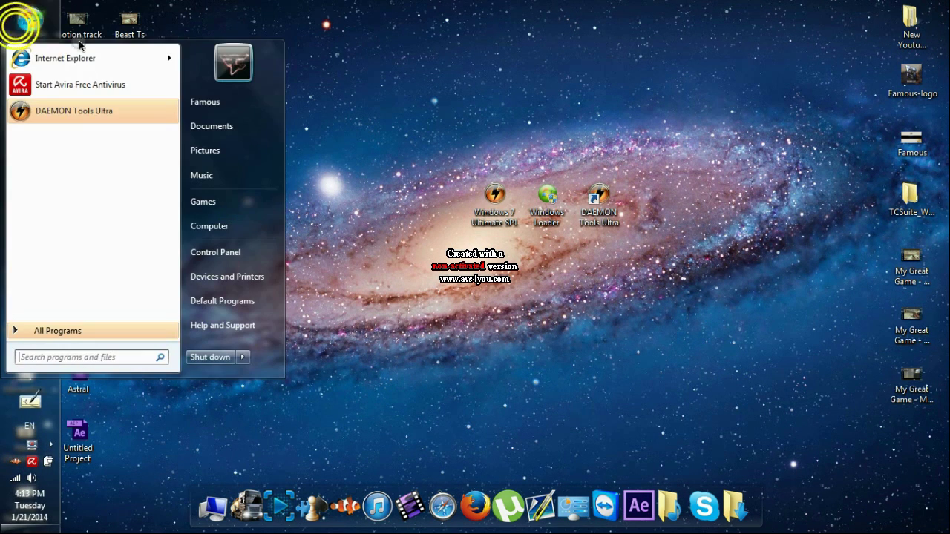
Step: Locate the Windows 7 Ultimate SP1 ISO in Downloads, close Explorer, and start DAEMON Tools Ultra
left_click(211, 127)
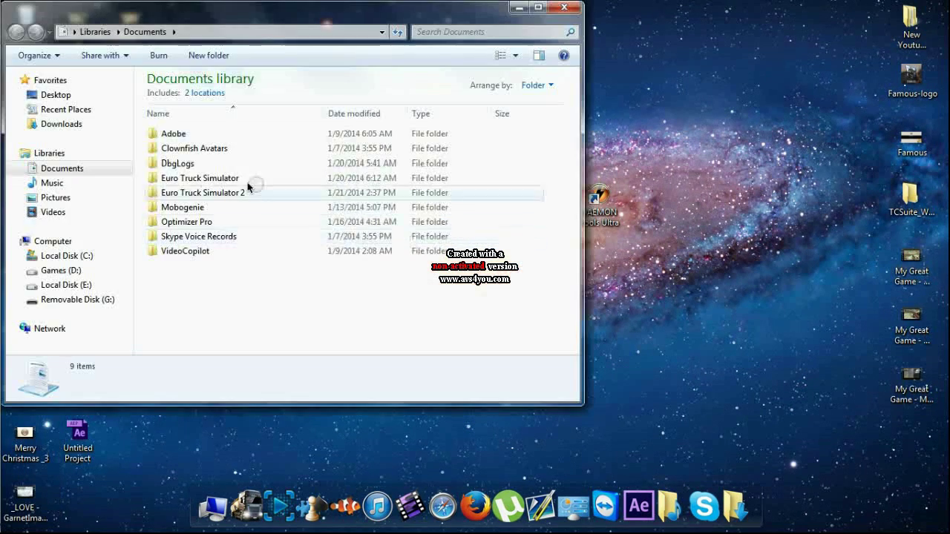
left_click(63, 124)
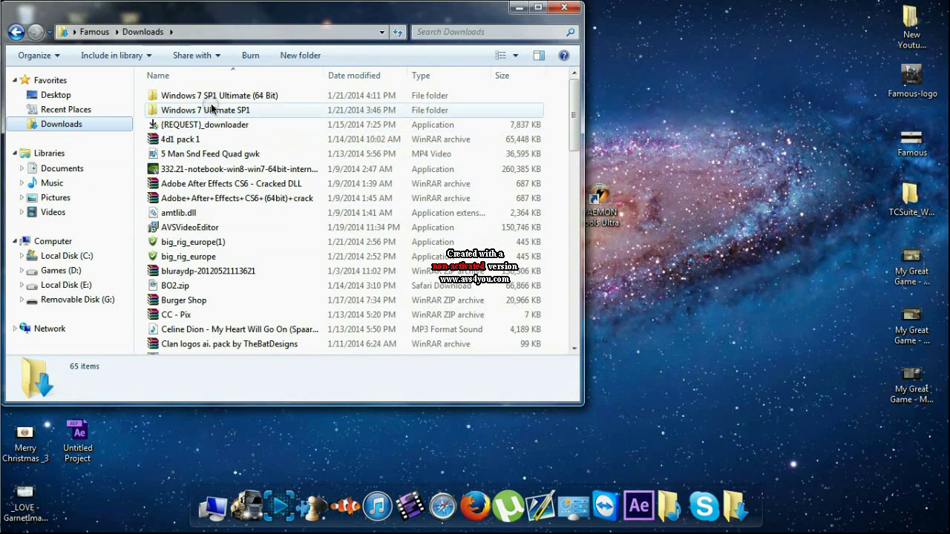
double_click(251, 111)
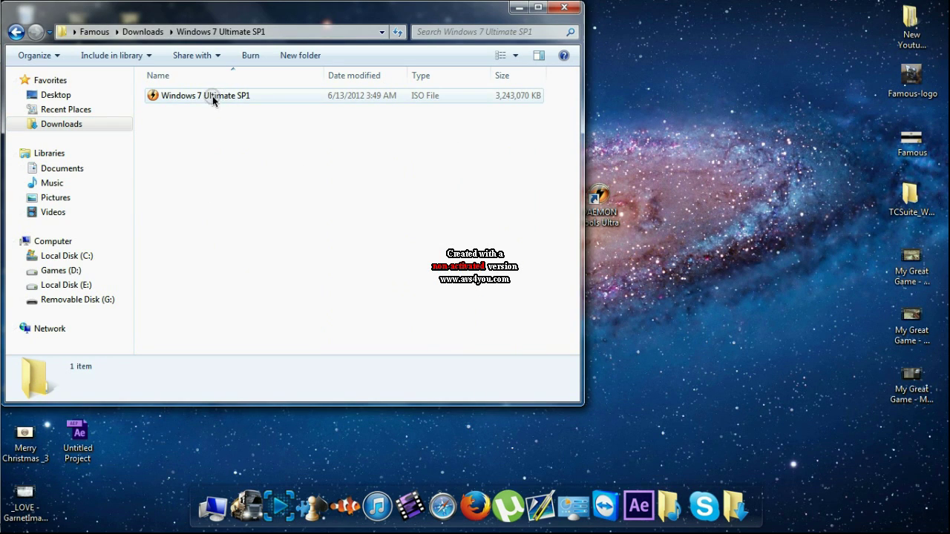
left_click_drag(165, 119, 471, 146)
left_click(565, 8)
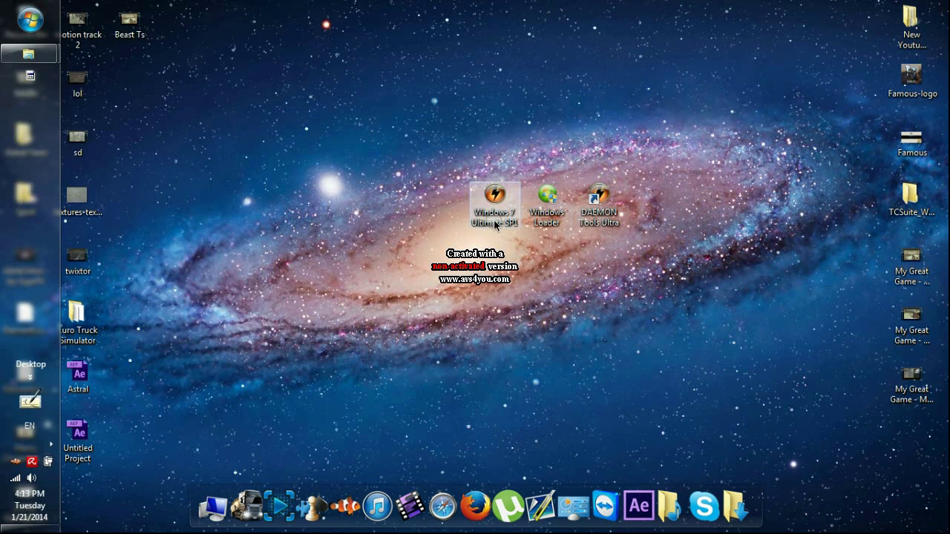
double_click(612, 203)
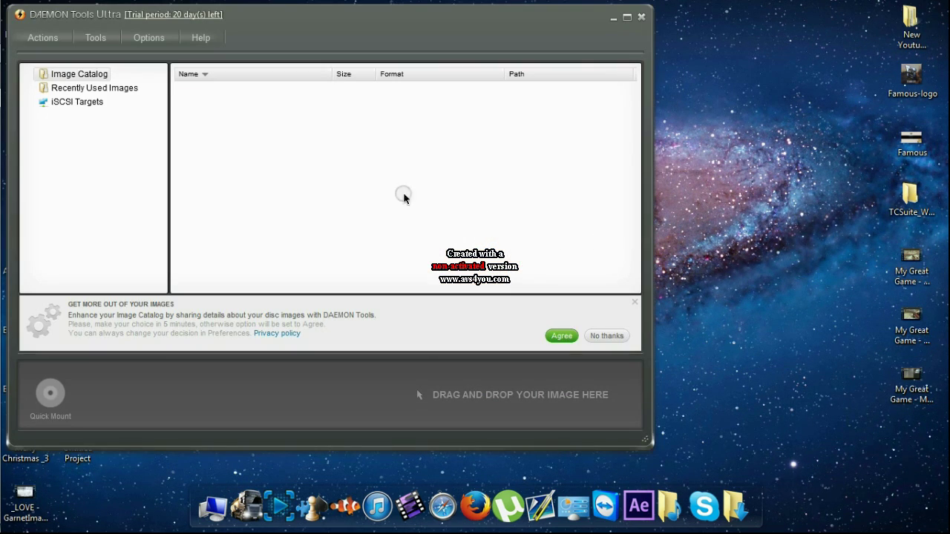
Step: Quick-mount the Windows 7 Ultimate SP1 ISO from the Desktop as virtual drive H:
left_click(50, 391)
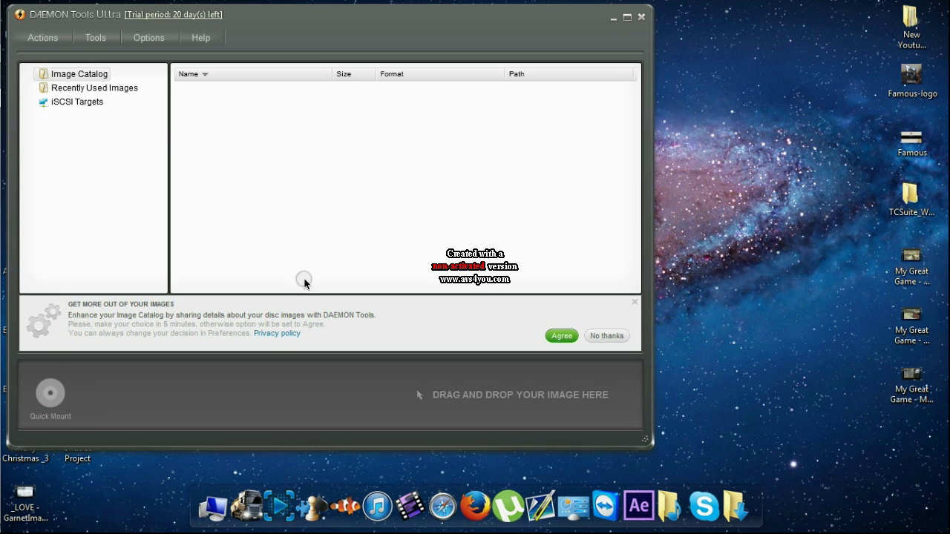
left_click(43, 95)
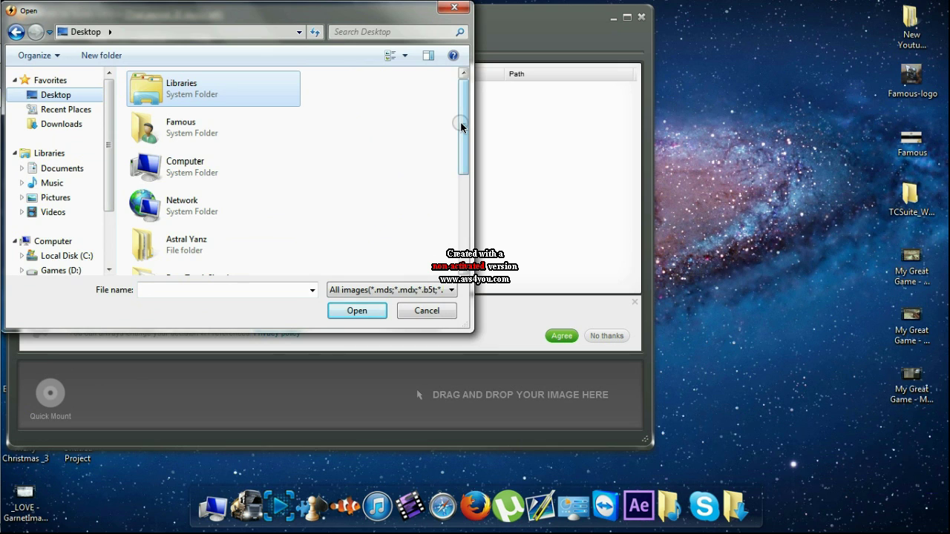
scroll(461, 127, "down", 5)
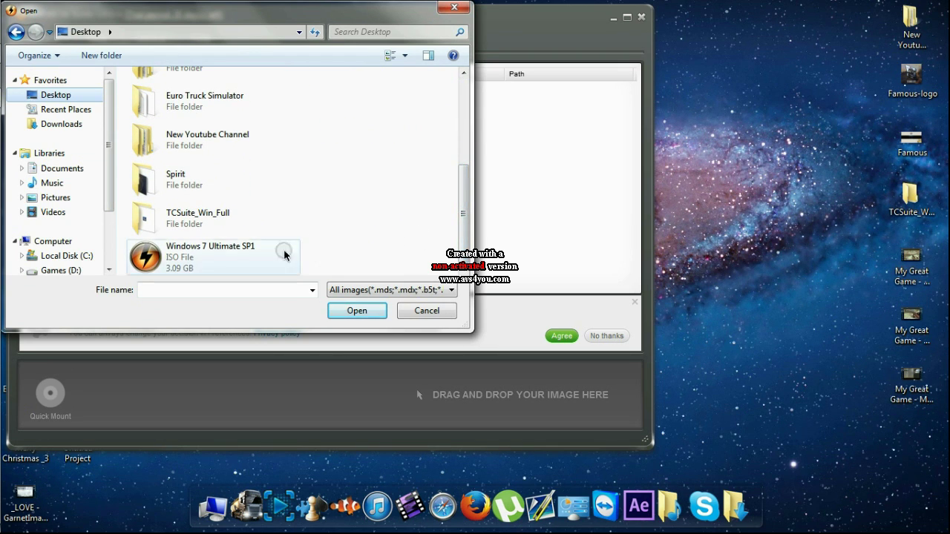
left_click(173, 257)
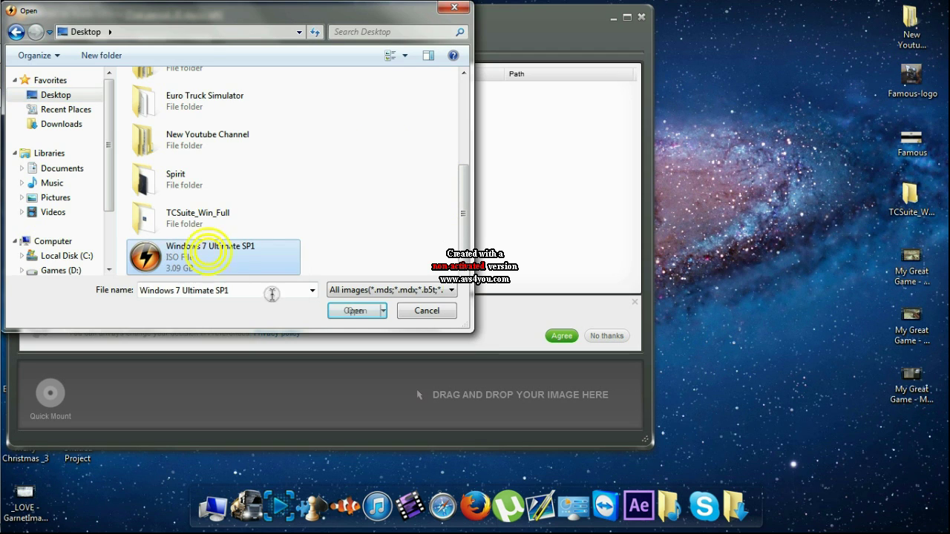
left_click(357, 311)
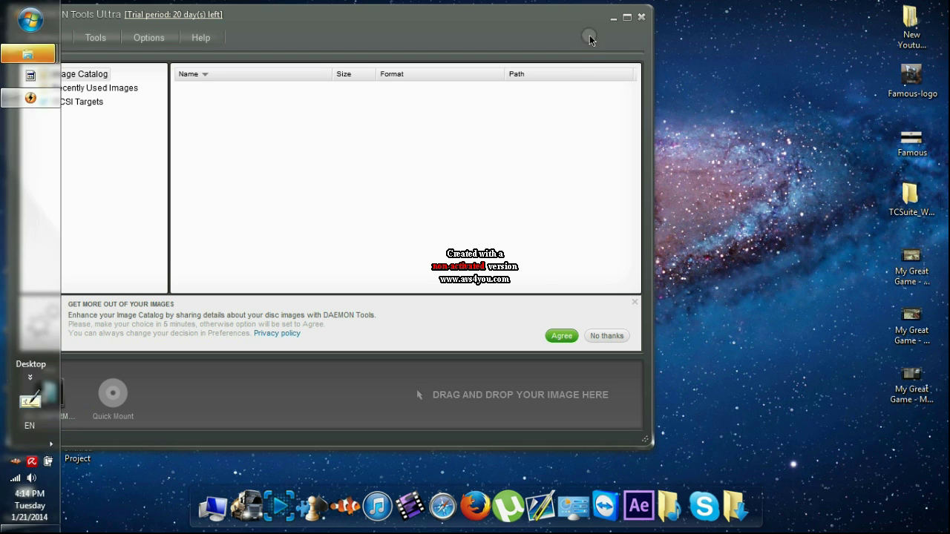
Step: From Computer, run BD-ROM Drive (H:) to bring up the Install Windows screen
left_click(32, 27)
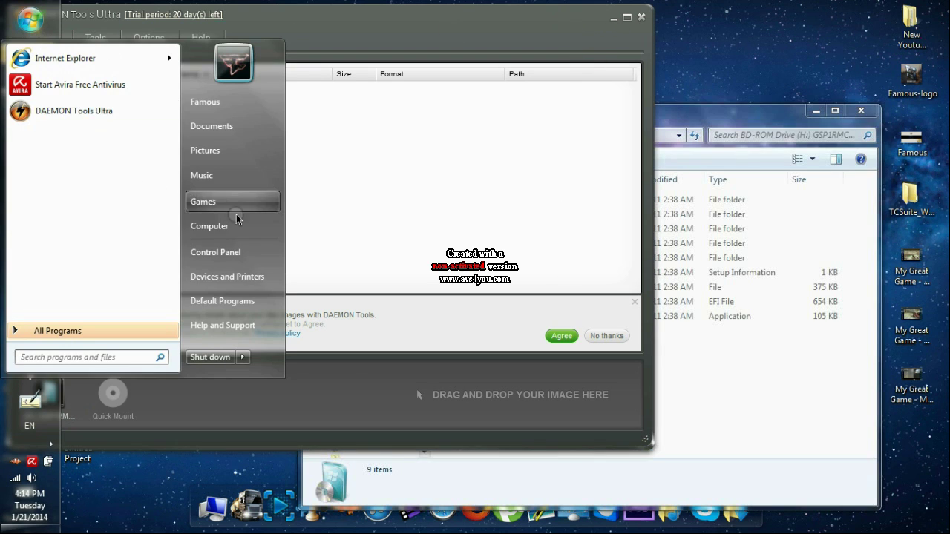
left_click(239, 227)
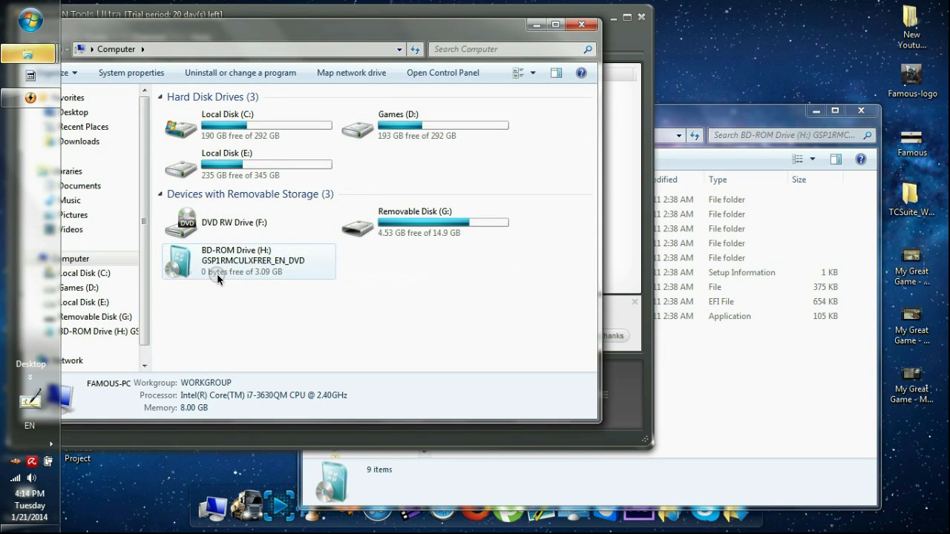
left_click(263, 276)
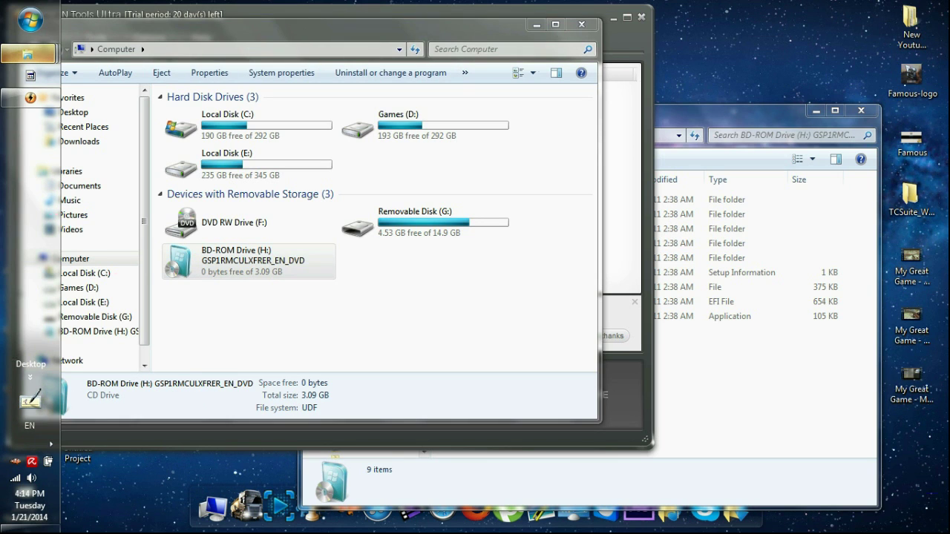
double_click(252, 261)
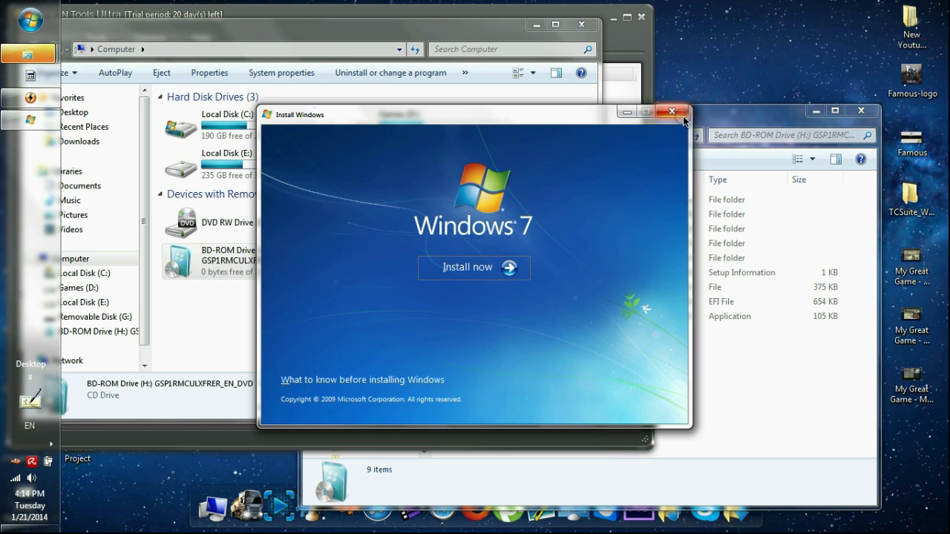
Step: Close the Install Windows window without installing, along with the Computer window
left_click(486, 267)
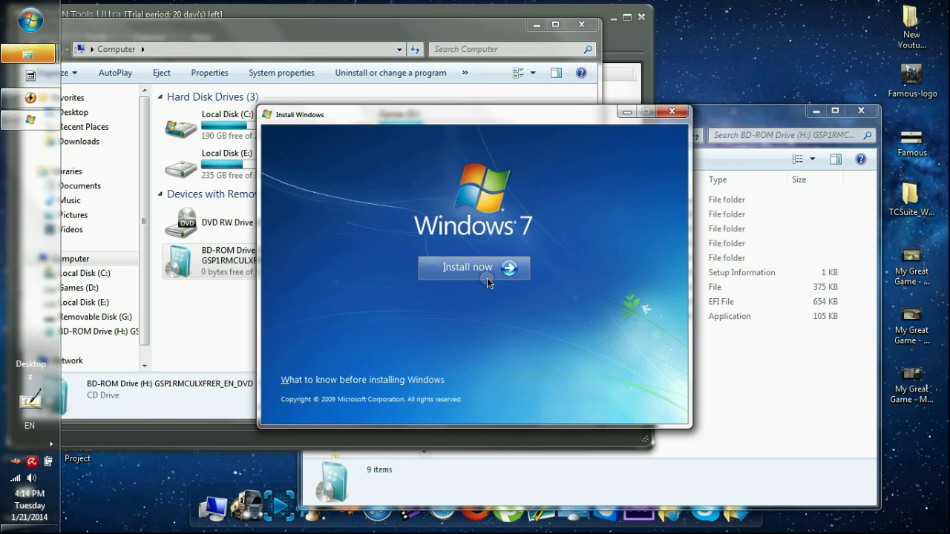
left_click(672, 115)
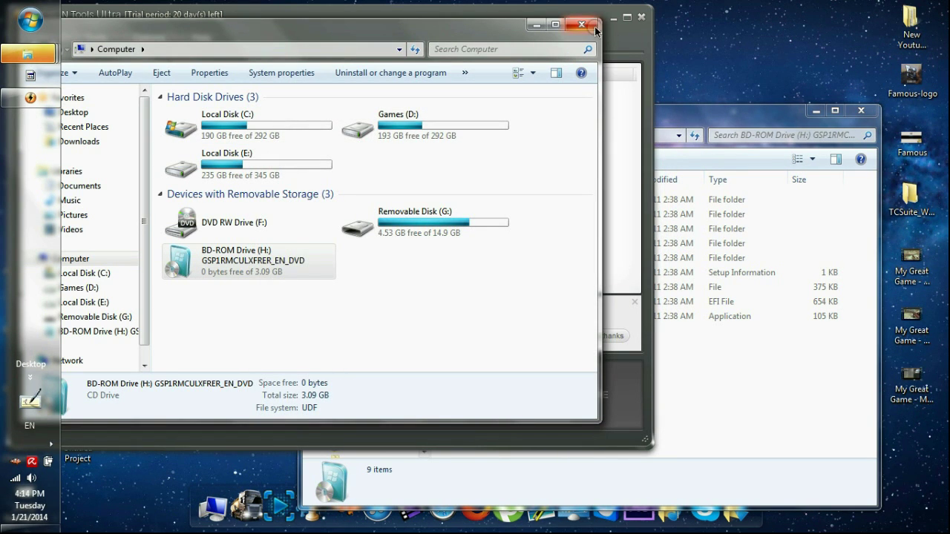
left_click(582, 25)
Step: Close DAEMON Tools, the H: drive window and AutoPlay, refresh the desktop, then view Windows Loader's Installation tab
left_click(641, 17)
left_click(861, 112)
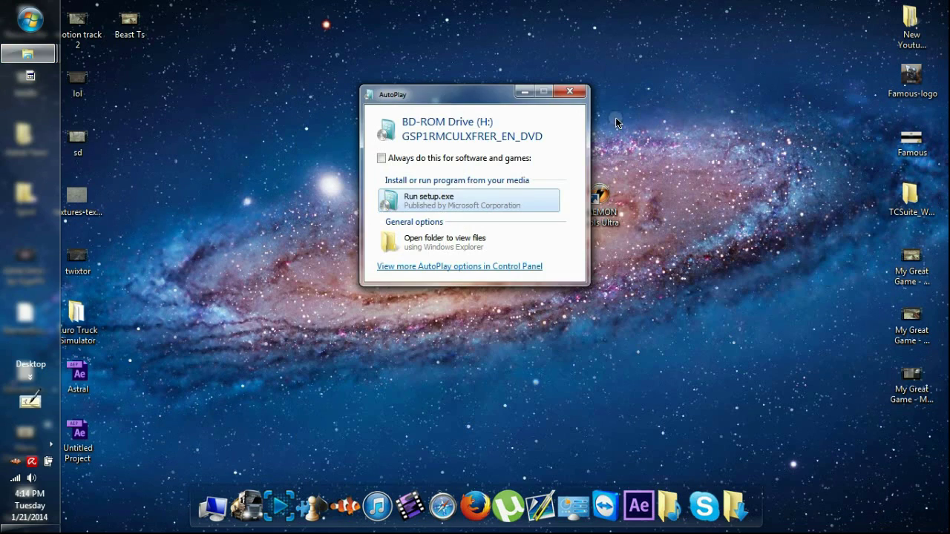
left_click(577, 95)
right_click(643, 78)
left_click(675, 120)
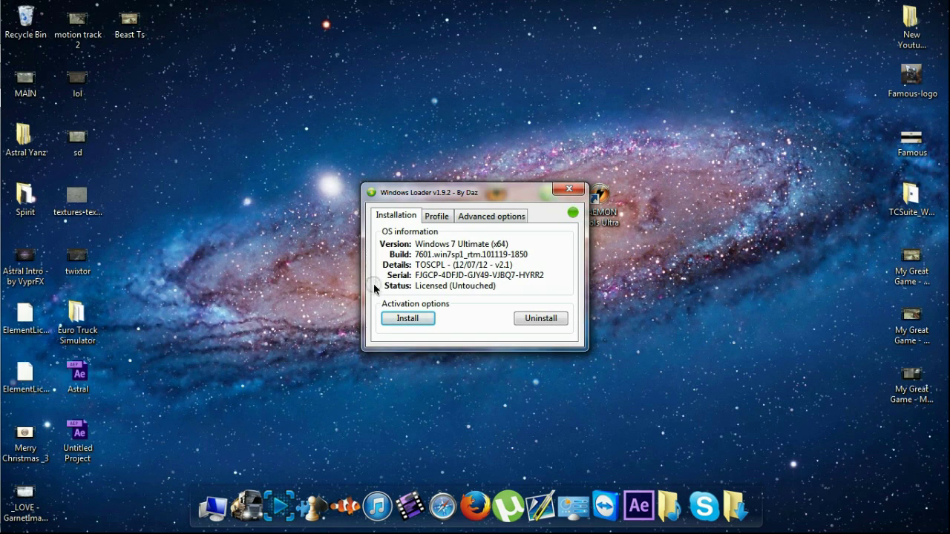
left_click(415, 276)
Step: Close Windows Loader, leaving the desktop shortcuts unselected
left_click(562, 191)
left_click_drag(721, 116, 512, 251)
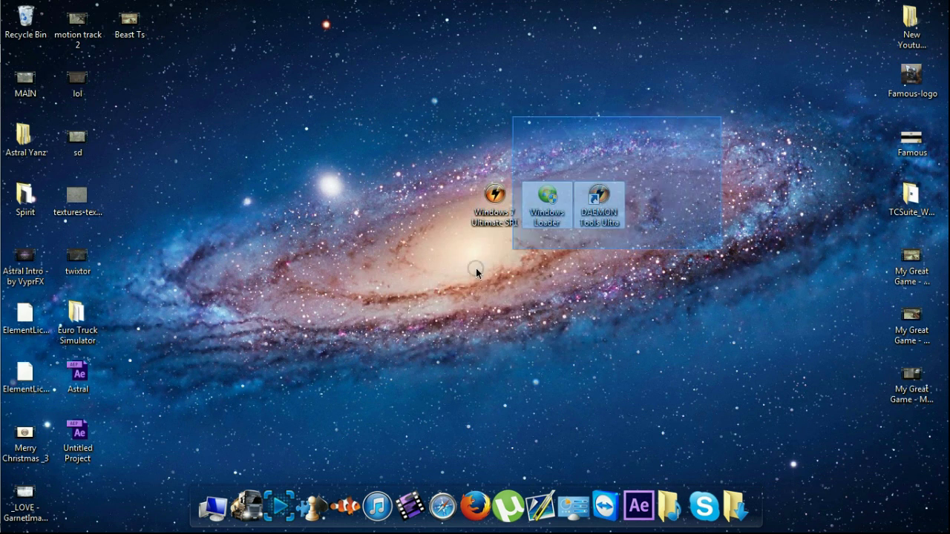
left_click(418, 218)
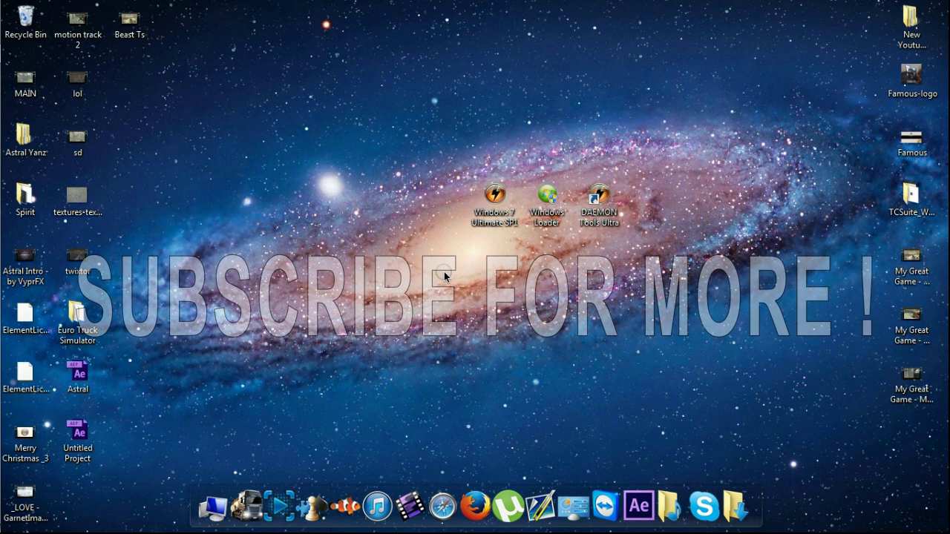